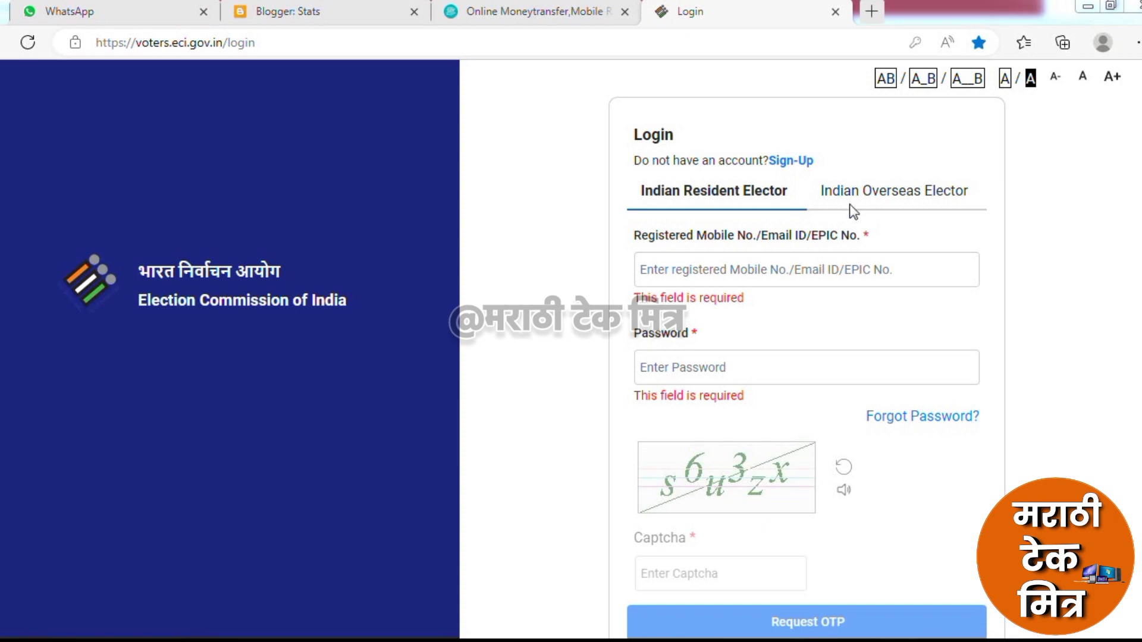
Leave the Sign-Up form for the Login page and sign in to the portal
click(789, 162)
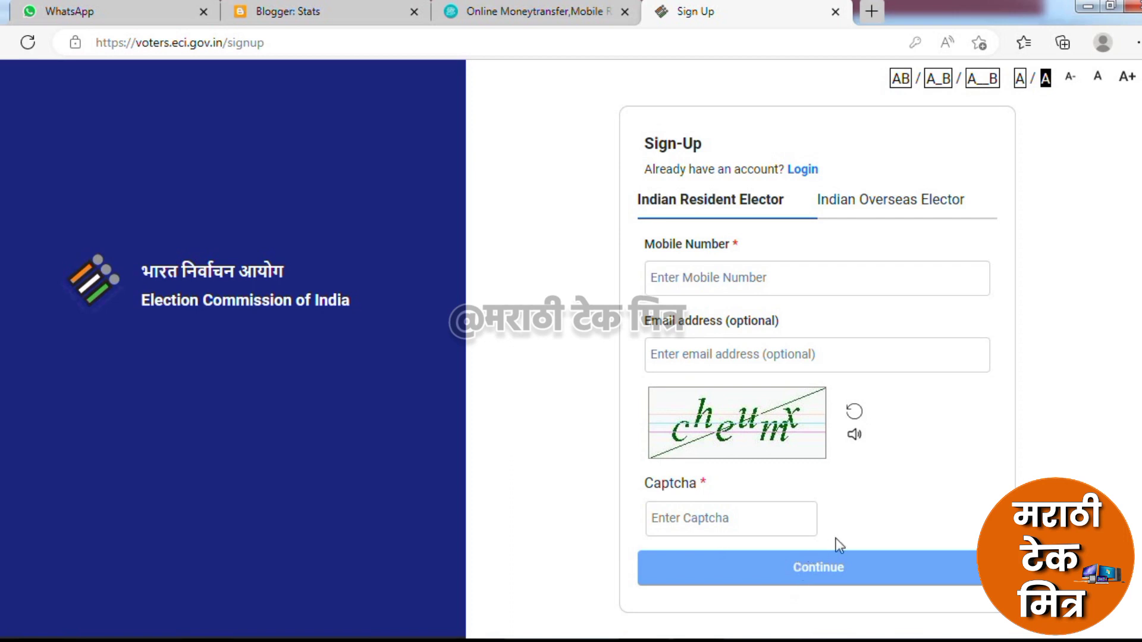
click(804, 170)
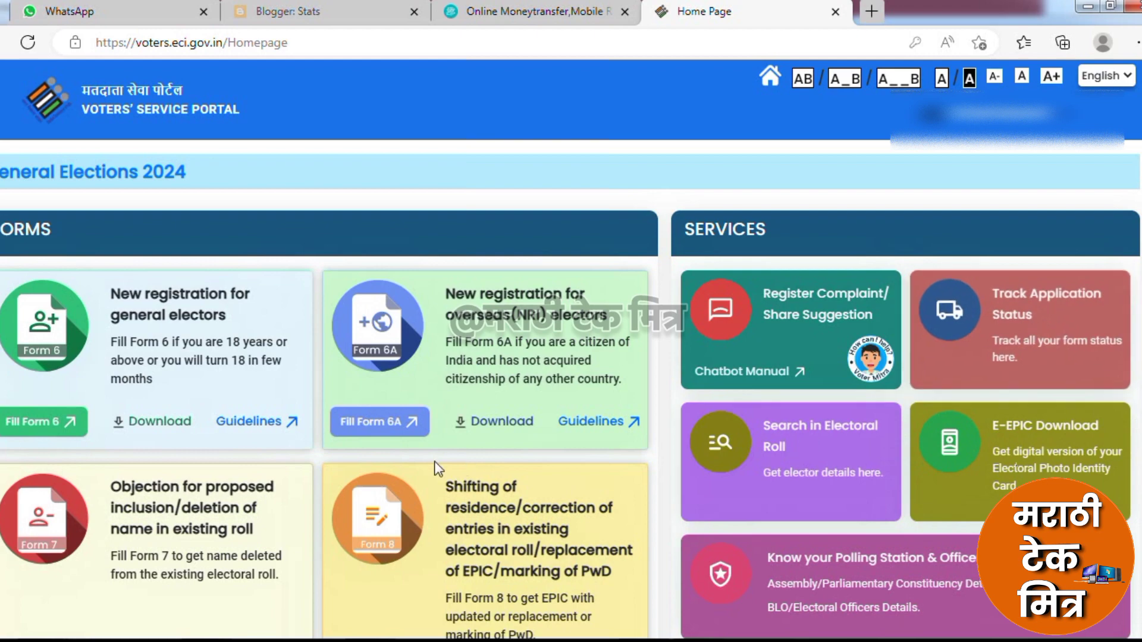
Scroll down to the Form 8 card and begin filling Form 8
scroll(434, 462, down, 5)
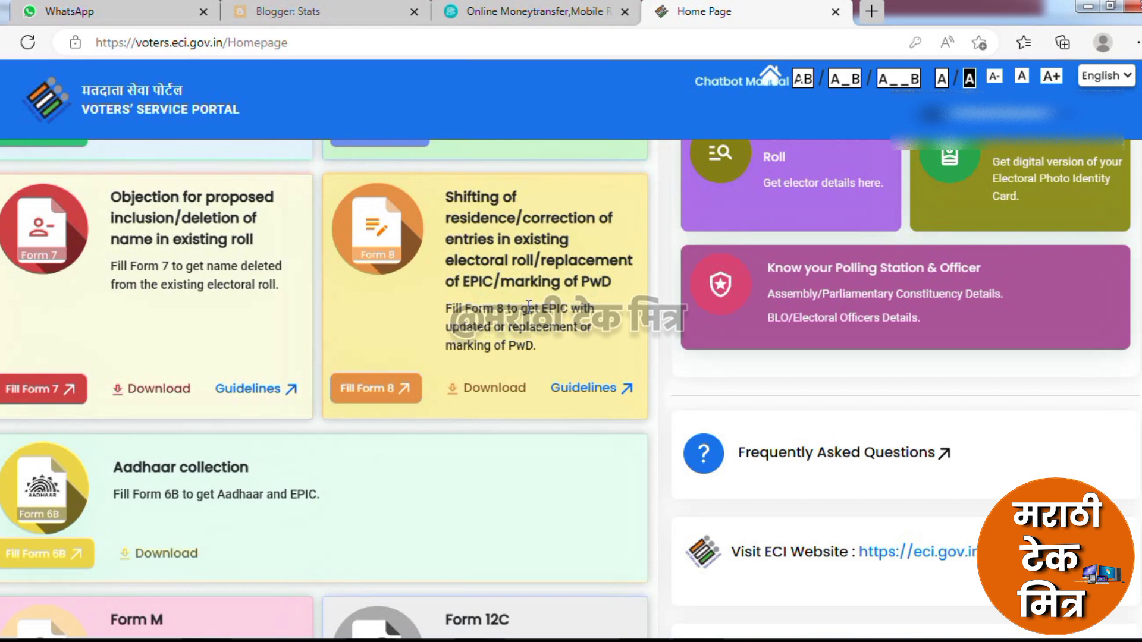
click(367, 397)
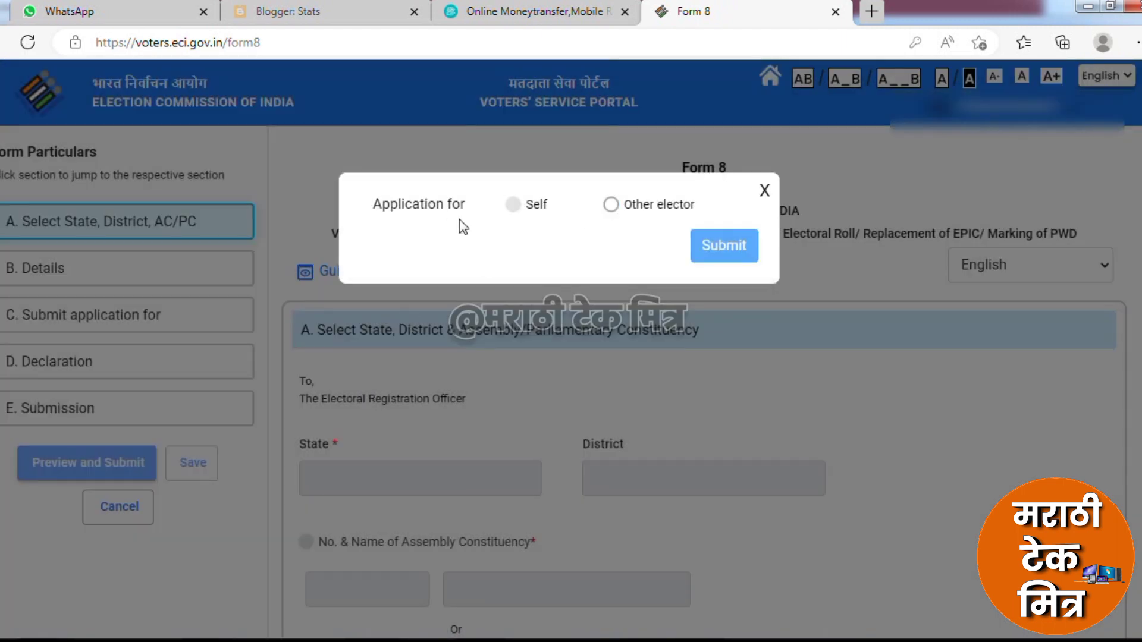
Apply as Other elector and confirm the elector's details found by their EPIC number
click(611, 206)
click(578, 273)
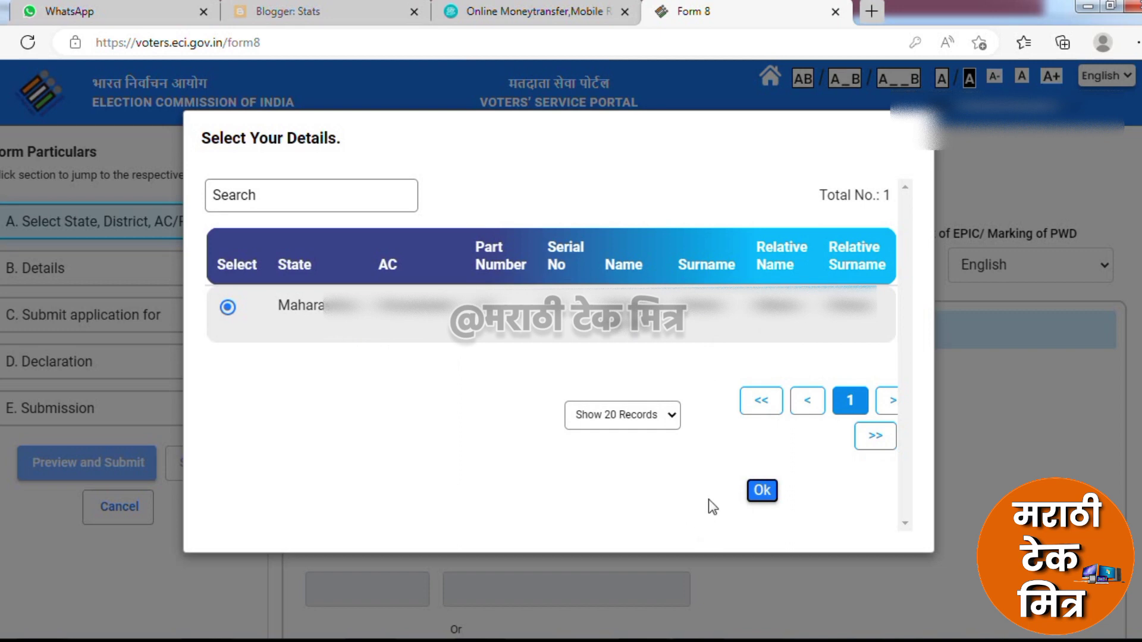
click(764, 495)
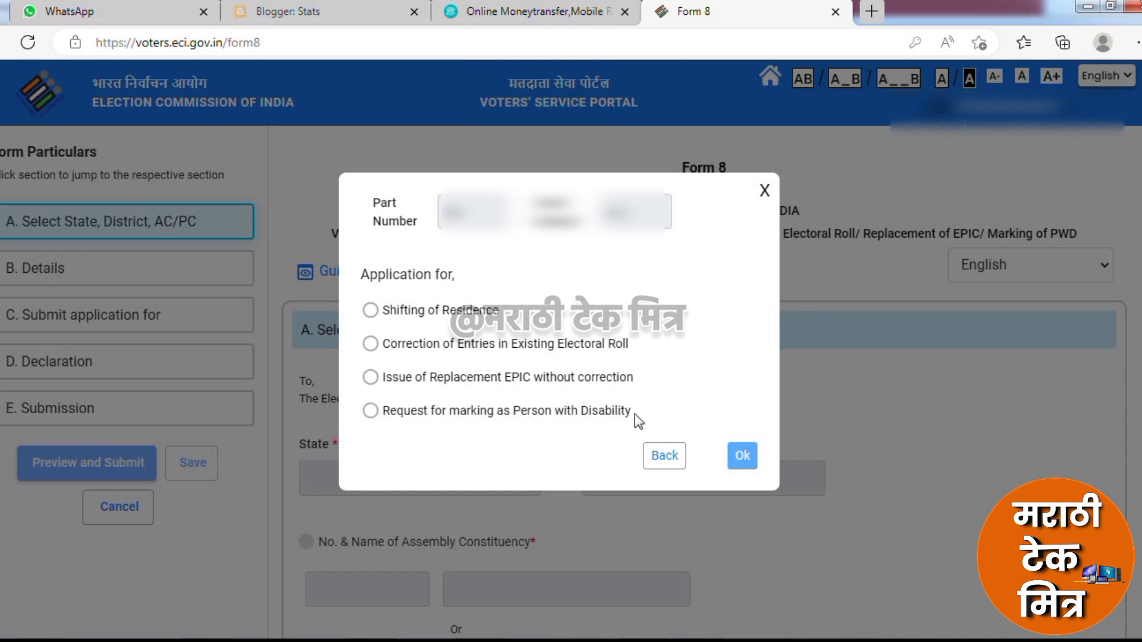
Select Correction of Entries in Existing Electoral Roll as the application type and confirm
drag(632, 417, 517, 410)
click(502, 419)
click(370, 343)
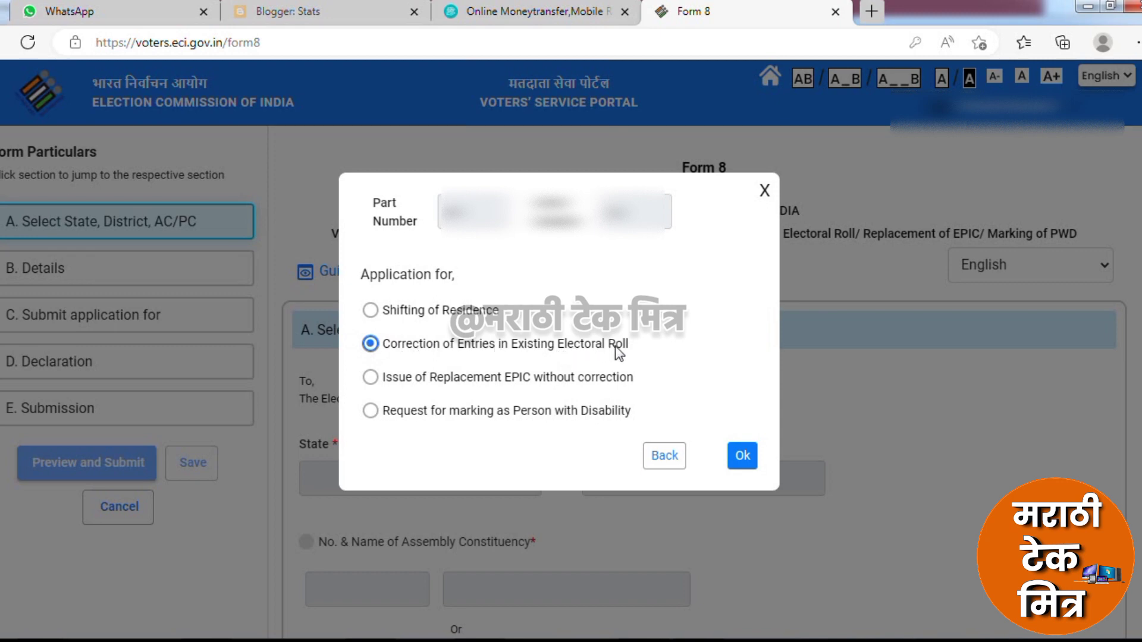
click(742, 455)
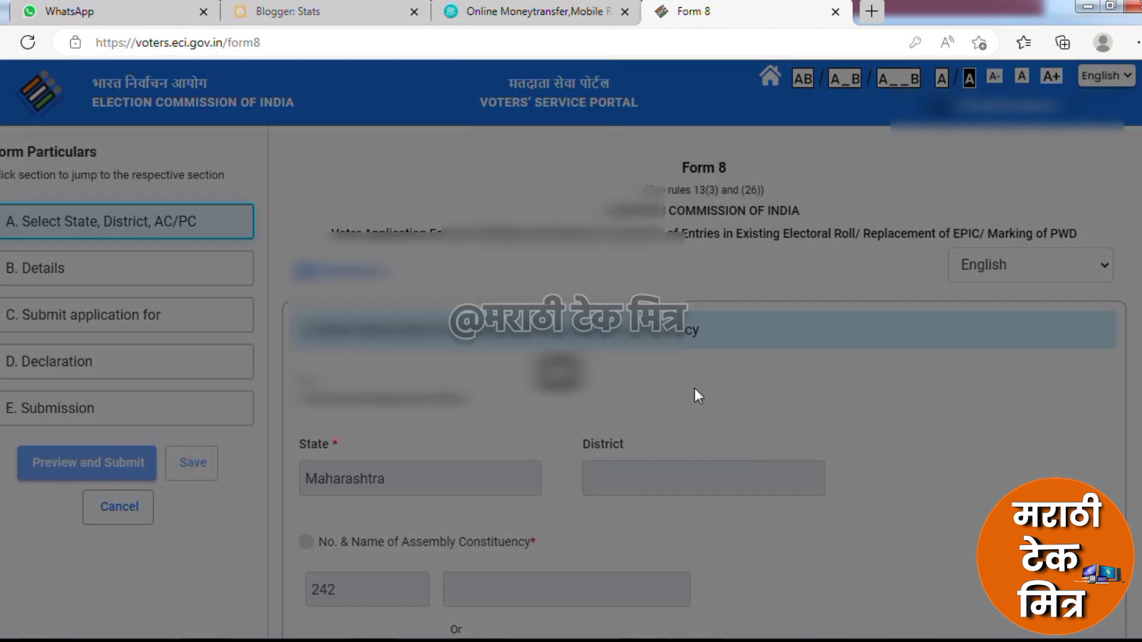
Scroll through sections A and B, with District and constituency filled, down to section C
scroll(696, 395, down, 3)
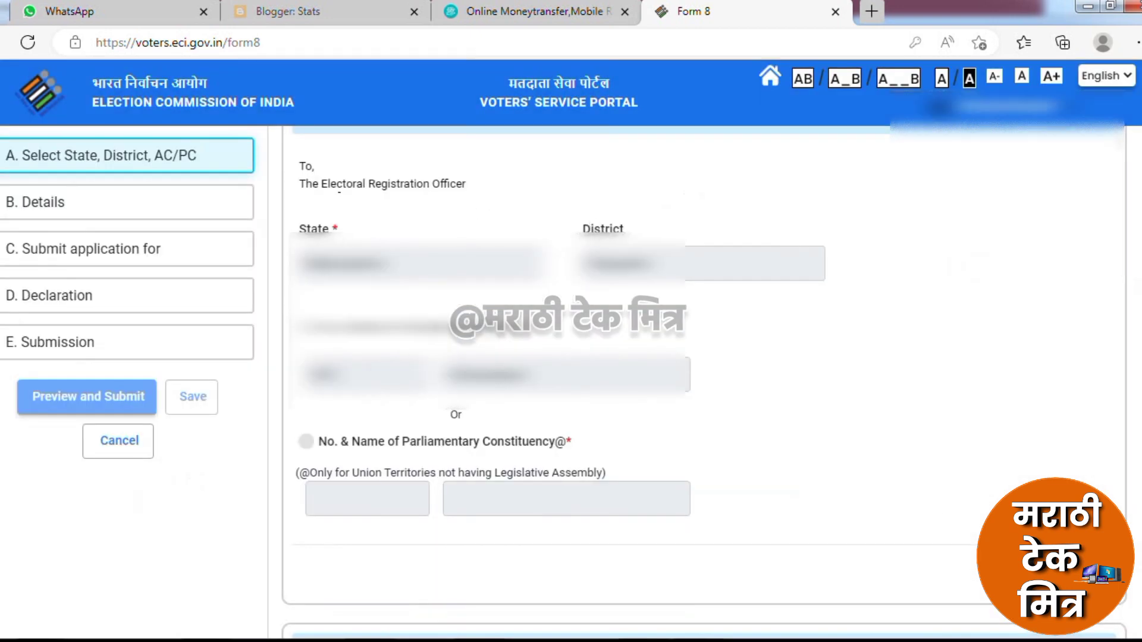
scroll(856, 343, down, 5)
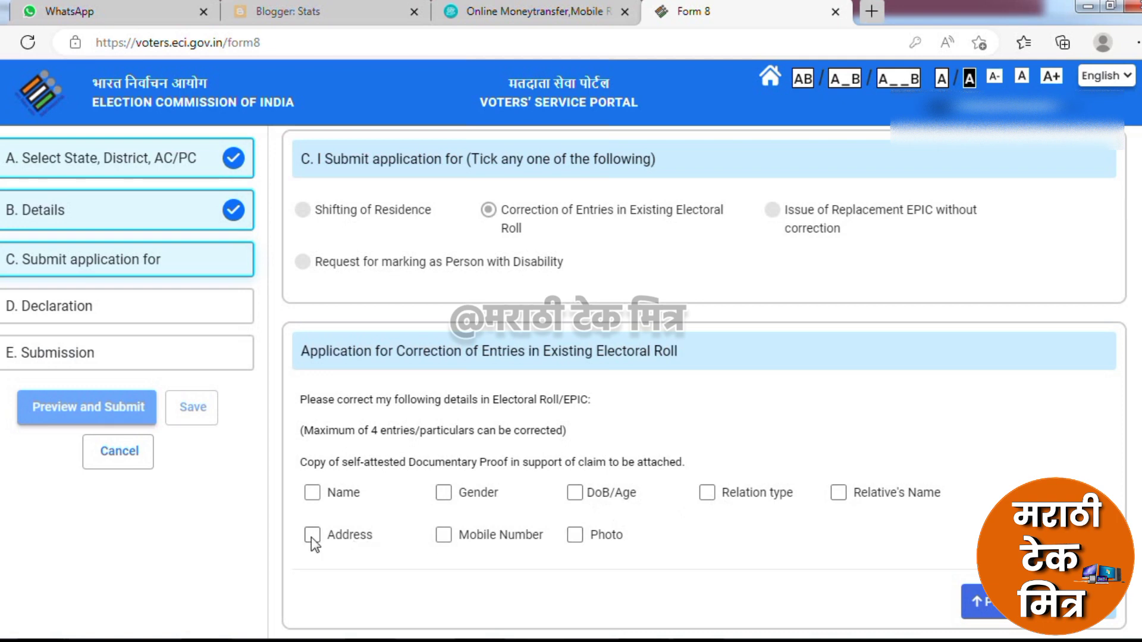
Tick Photo for correction and upload NS.jpg, saving the crop and accepting face detection
click(575, 535)
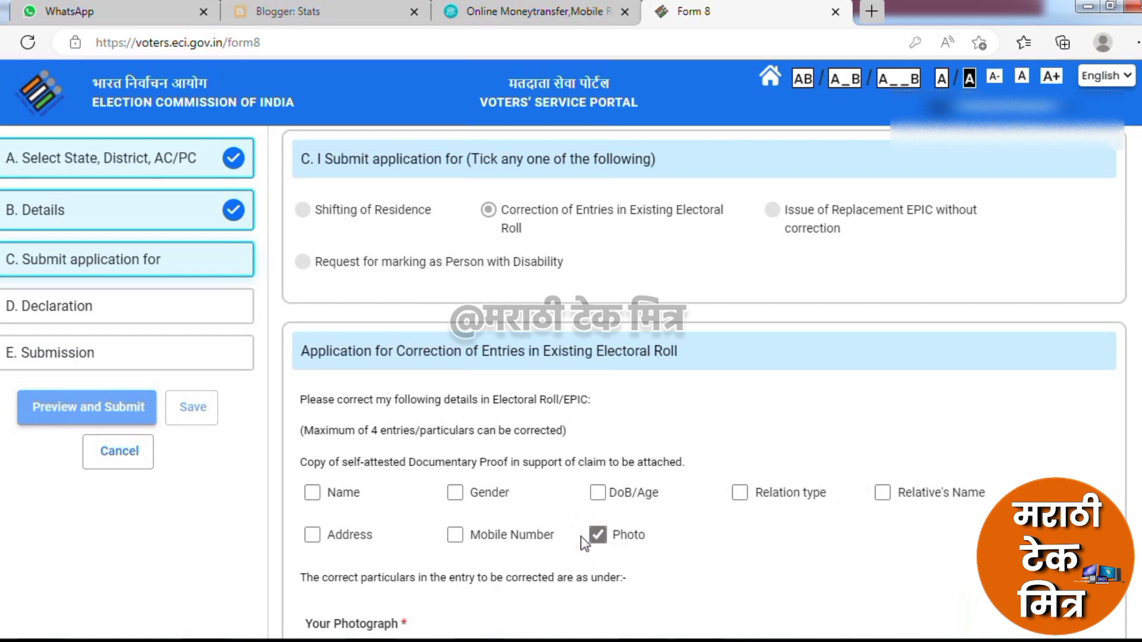
scroll(585, 543, down, 5)
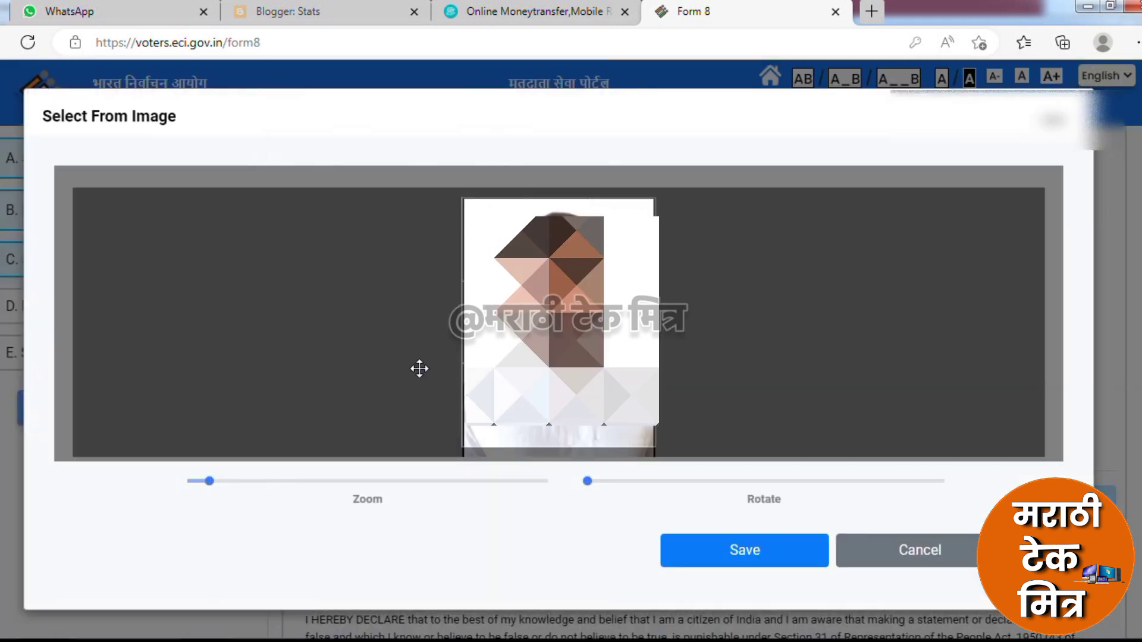
click(784, 562)
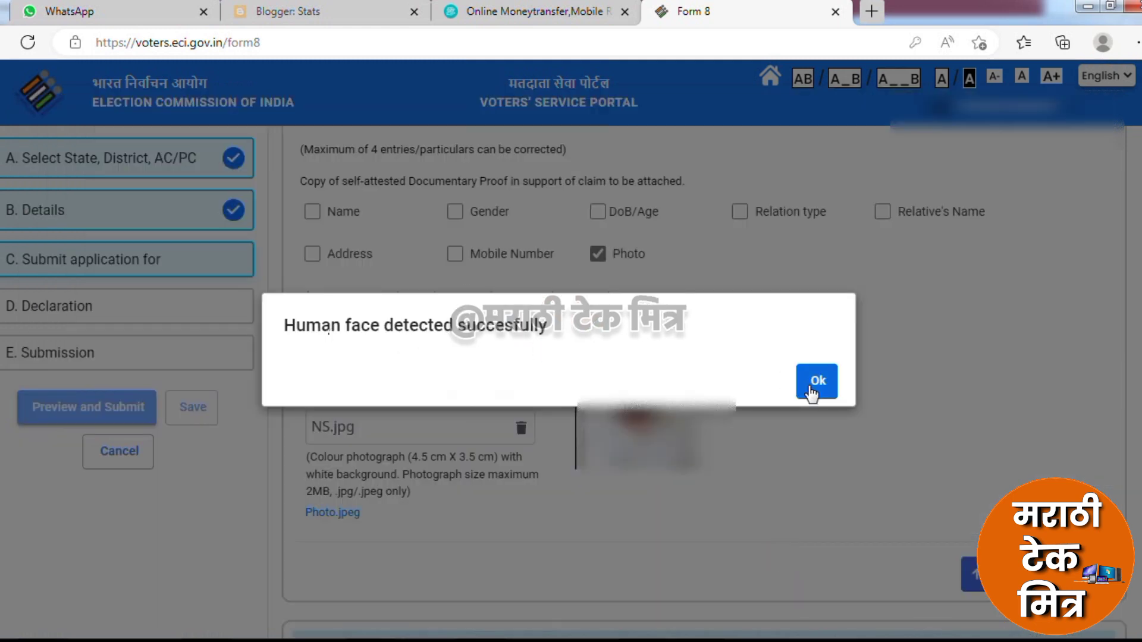
click(816, 381)
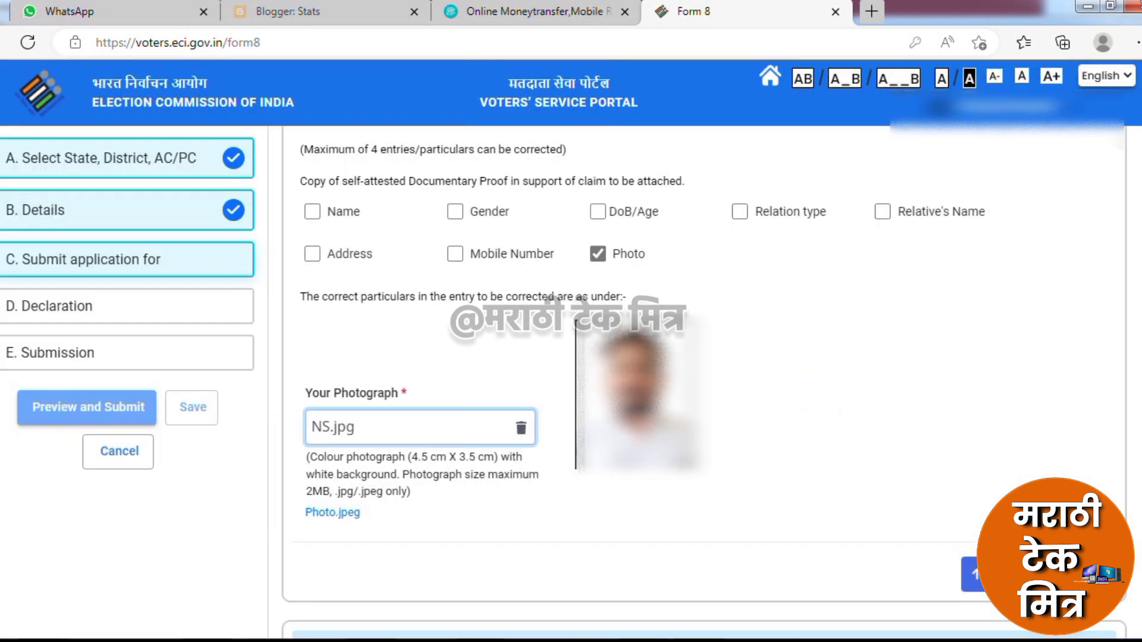
Advance past section C and the declaration, fill in the captcha, and preview the application
click(1084, 574)
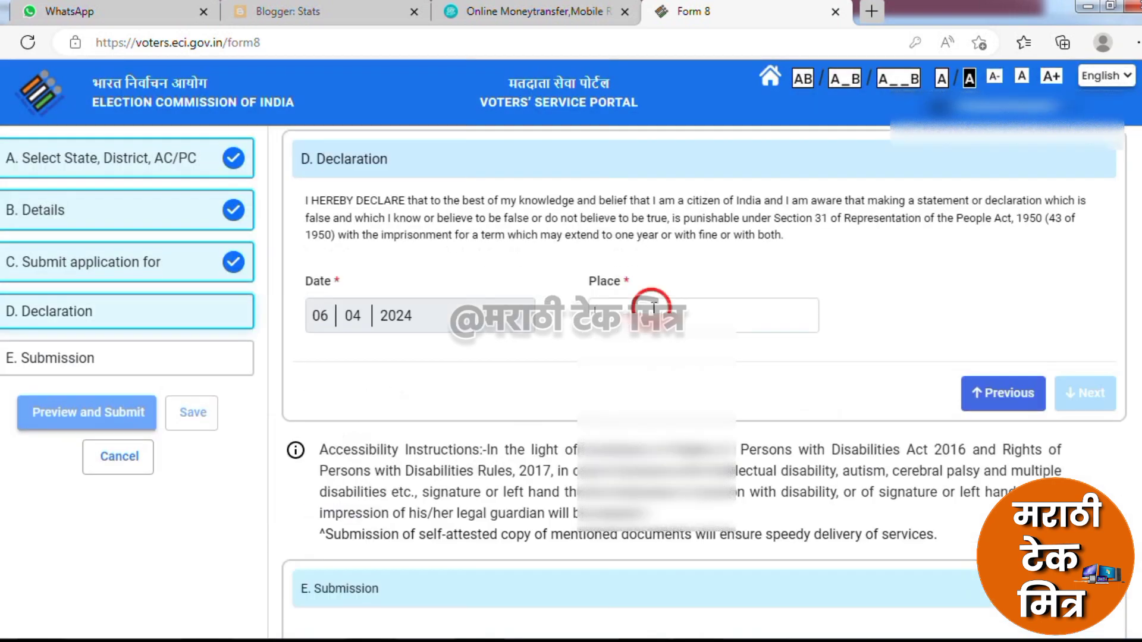
click(1088, 399)
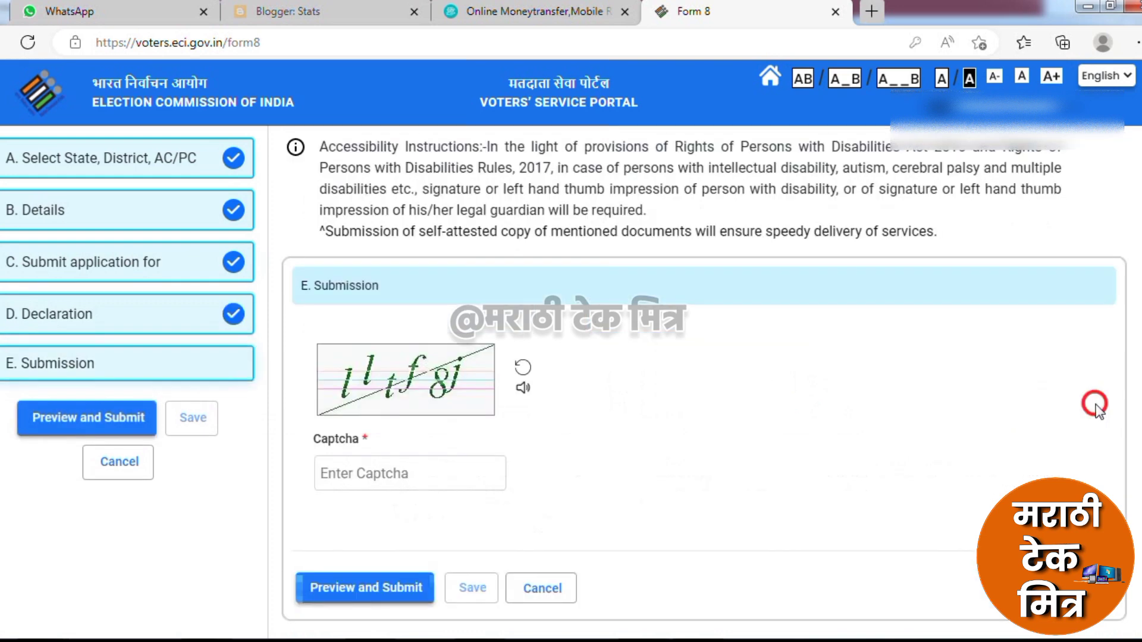
click(434, 481)
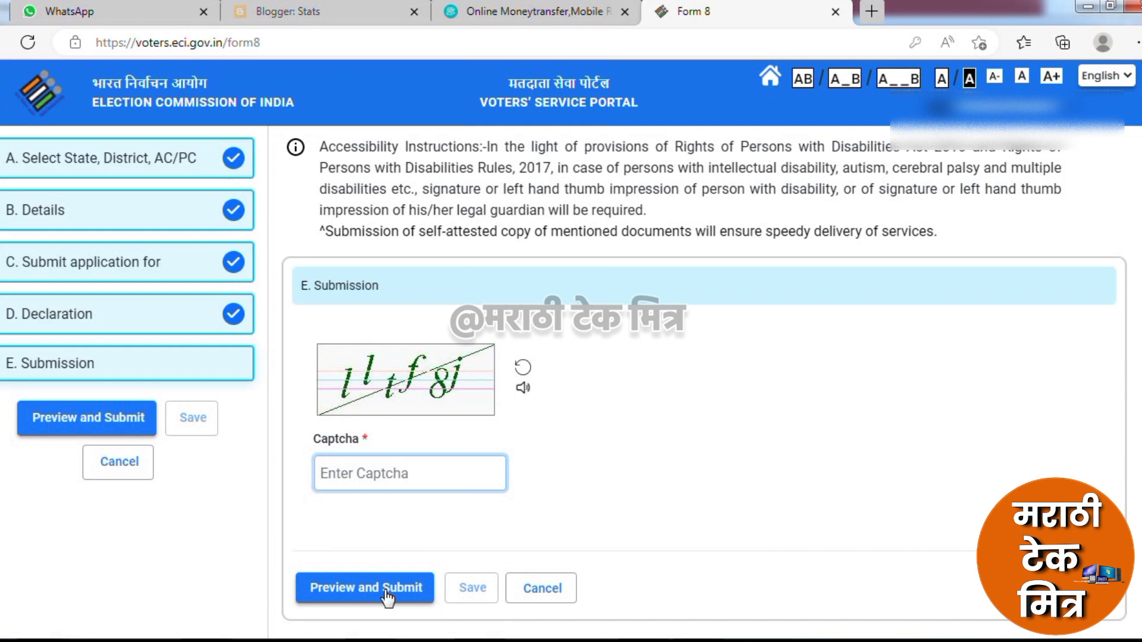
text(lltf8j)
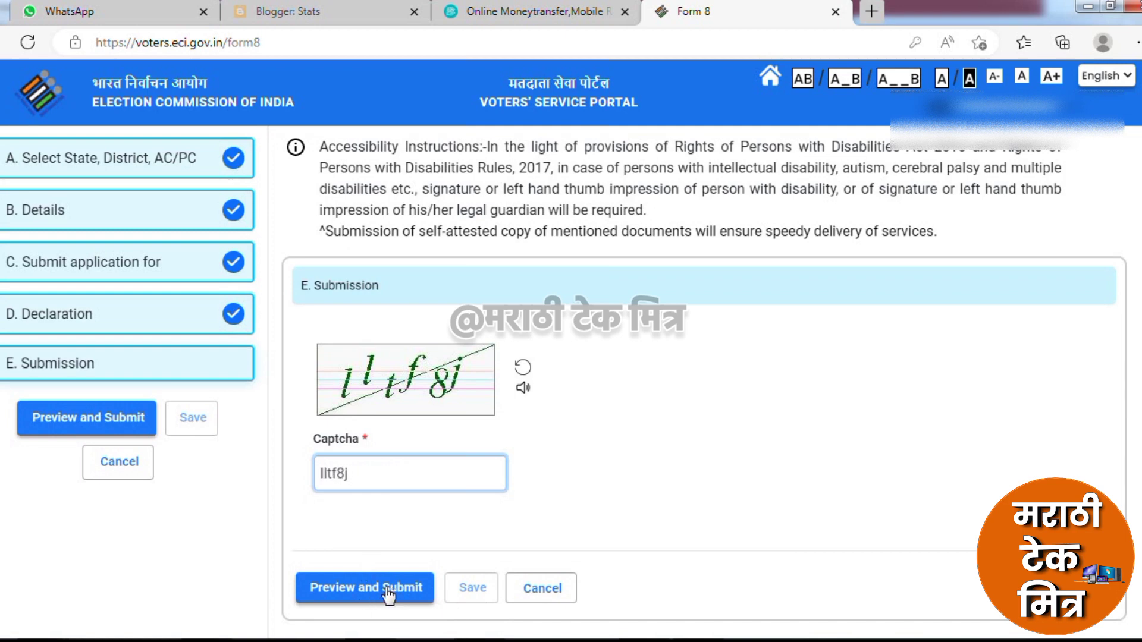
click(388, 588)
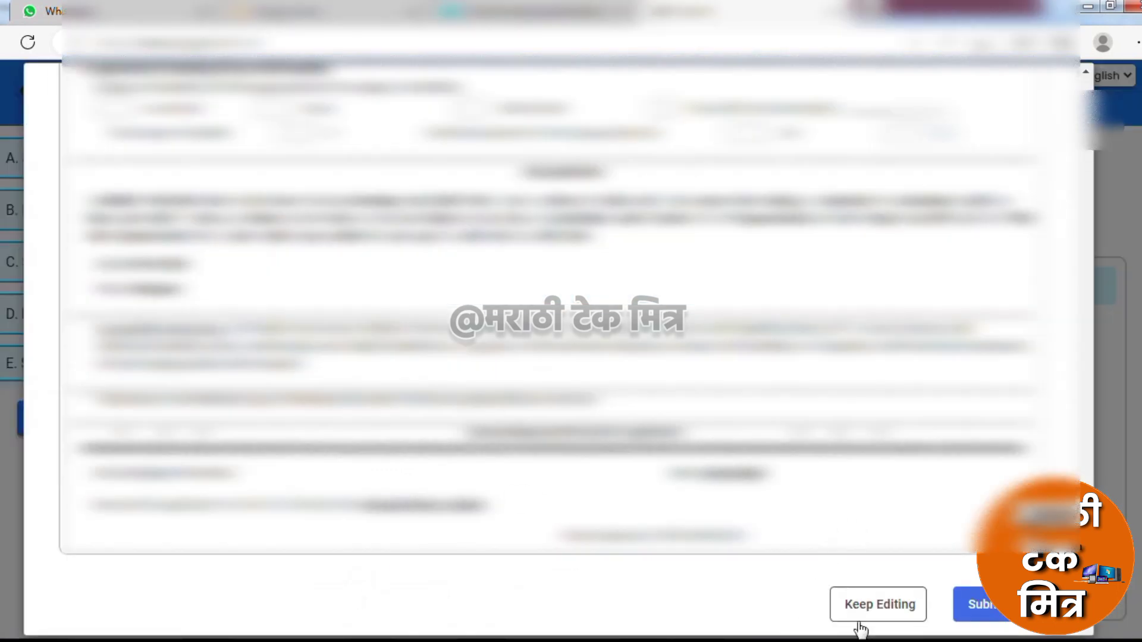
Submit the Form 8 application, confirm, and download its acknowledgement
click(989, 612)
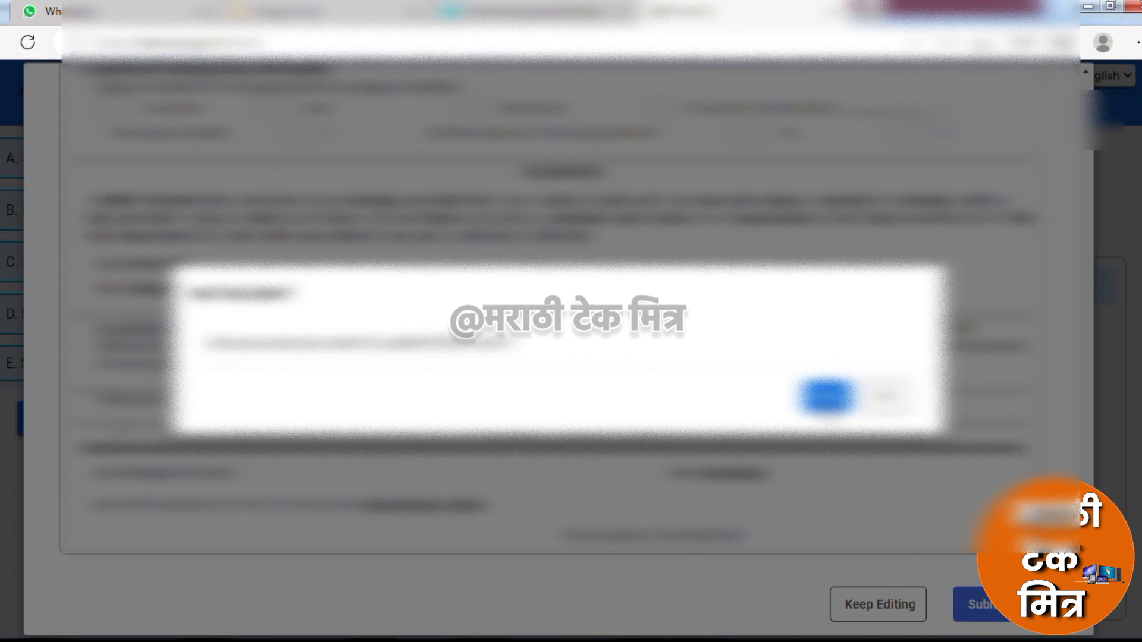
click(826, 395)
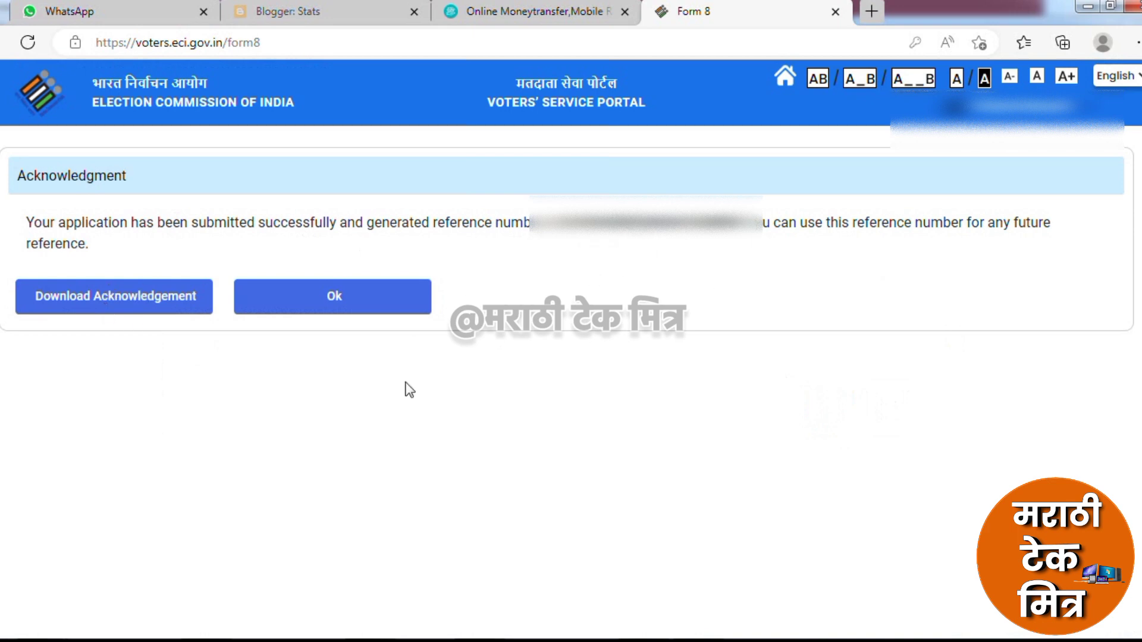
click(178, 304)
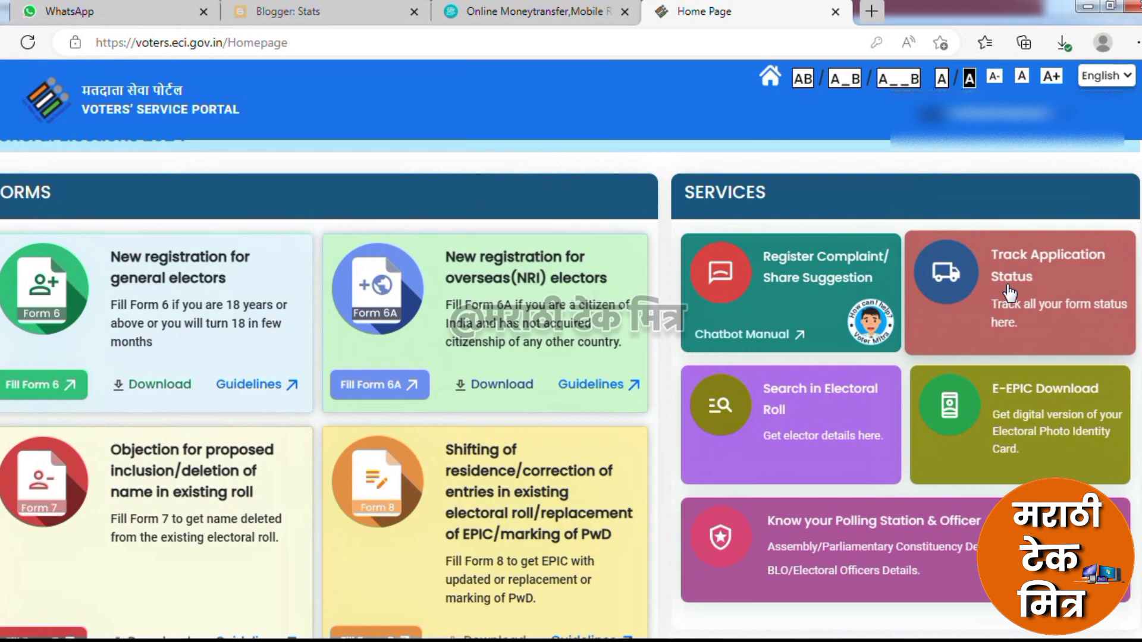
Open Track Application Status and choose Maharashtra as the state
click(1009, 292)
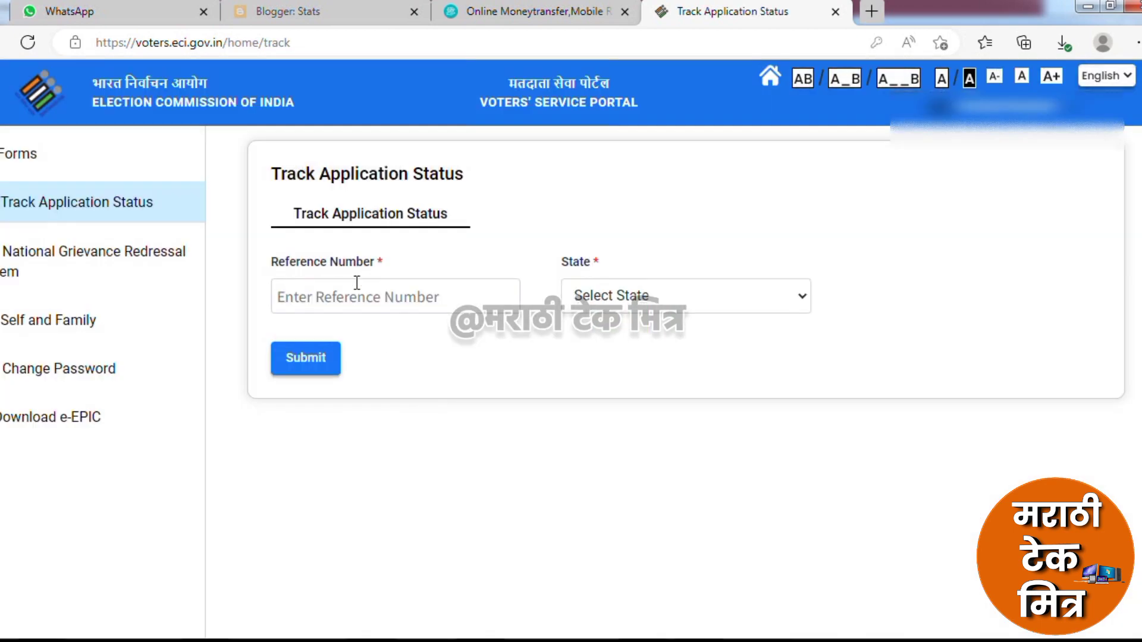
click(381, 293)
click(647, 305)
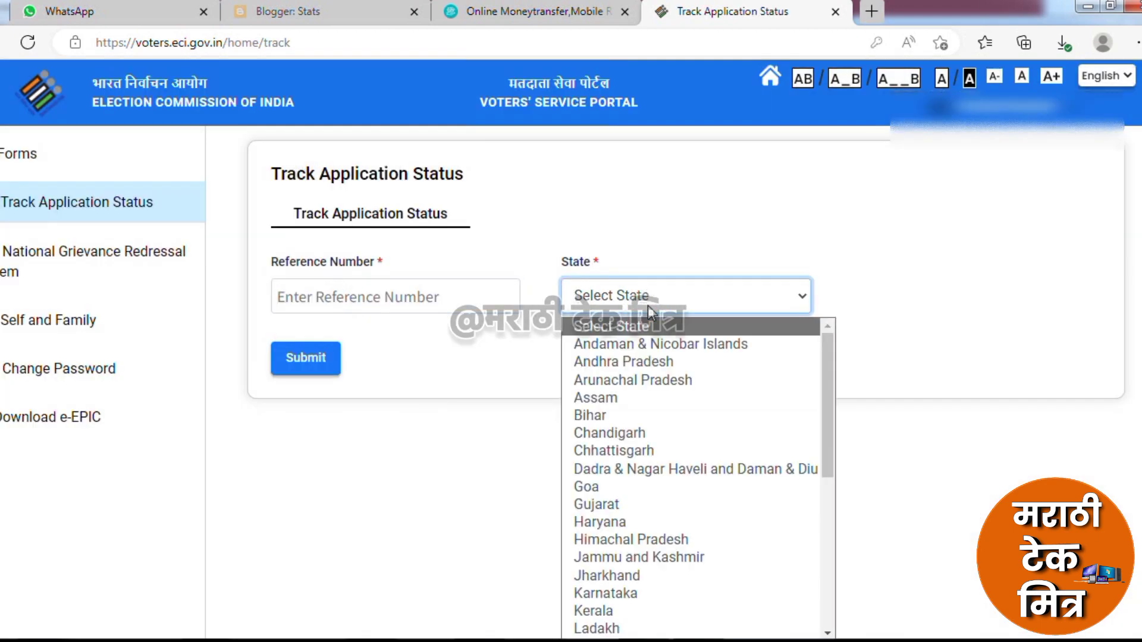
text(mah)
key(Return)
Look up the pasted reference number, showing Submitted, then go to Download e-EPIC
click(540, 365)
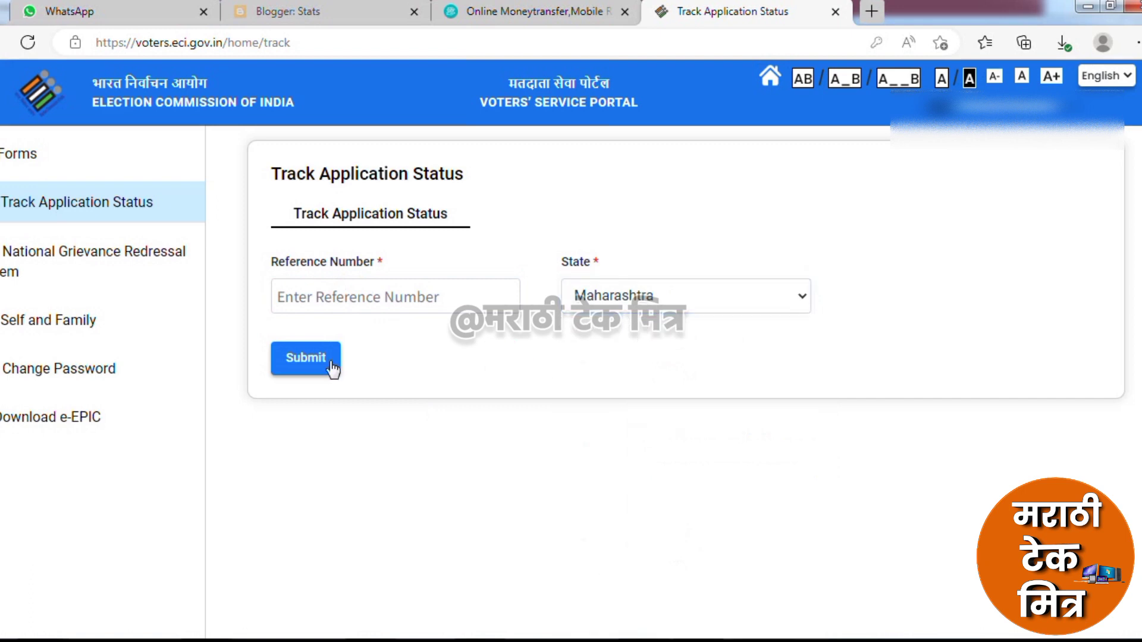
click(354, 280)
key(ctrl+v)
key(Return)
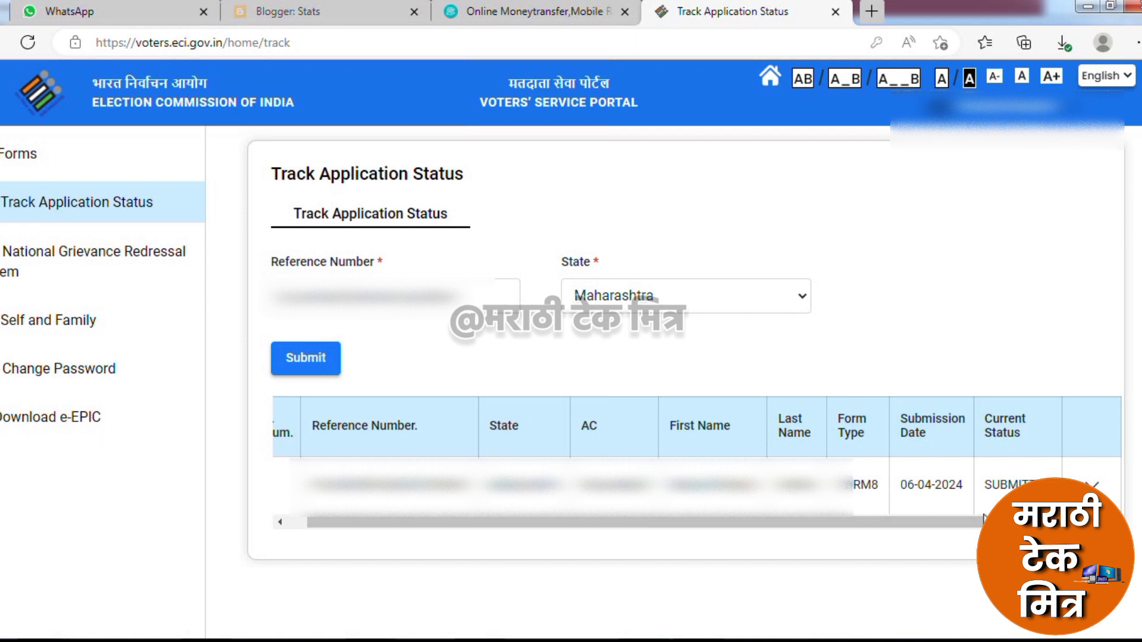
click(78, 436)
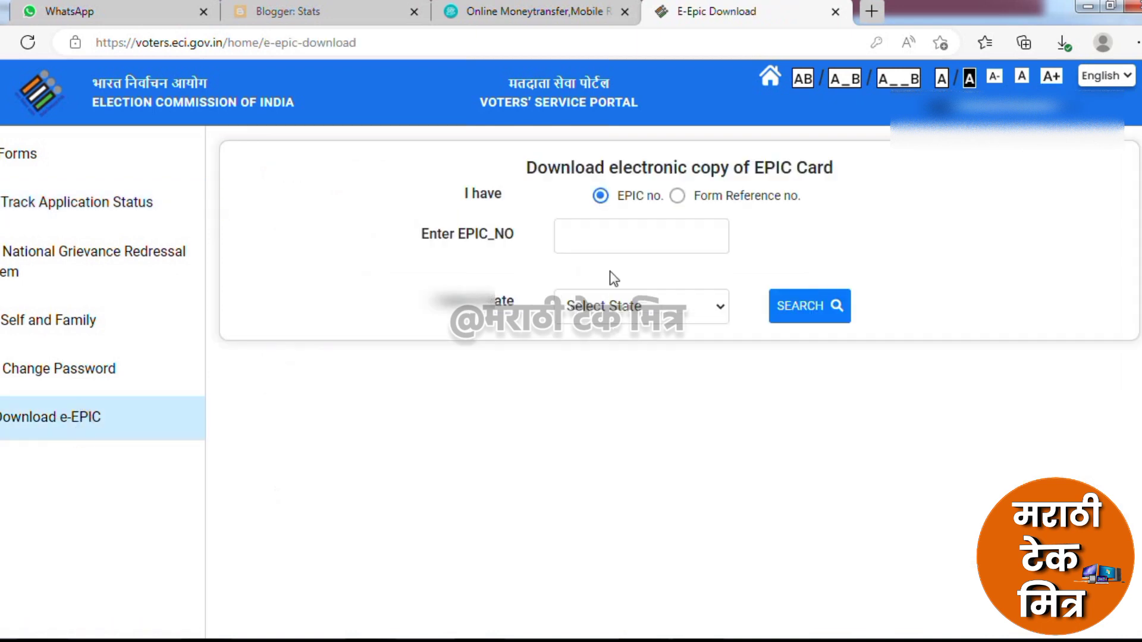
Choose Maharashtra from the Select State list on the e-EPIC download form
click(604, 233)
click(612, 309)
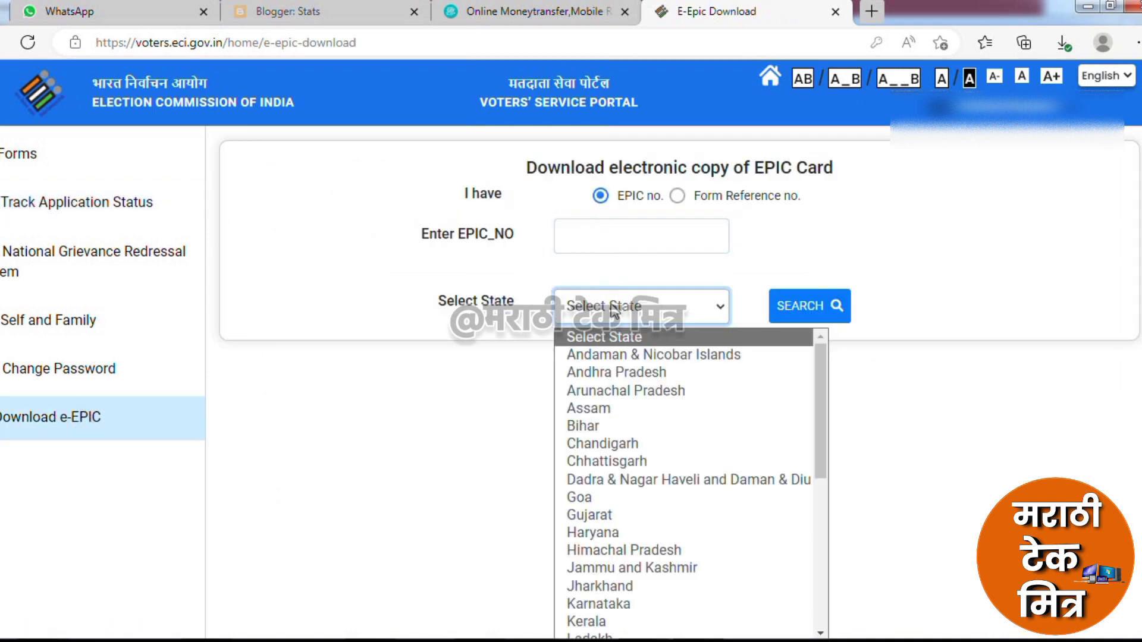
scroll(619, 535, down, 2)
click(615, 618)
click(637, 366)
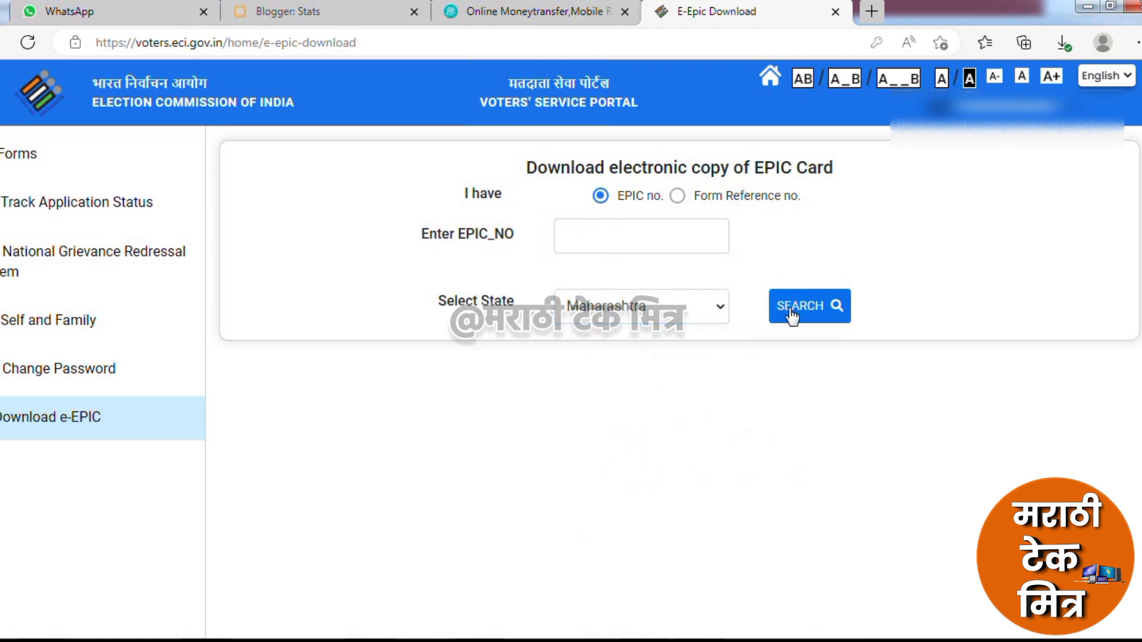